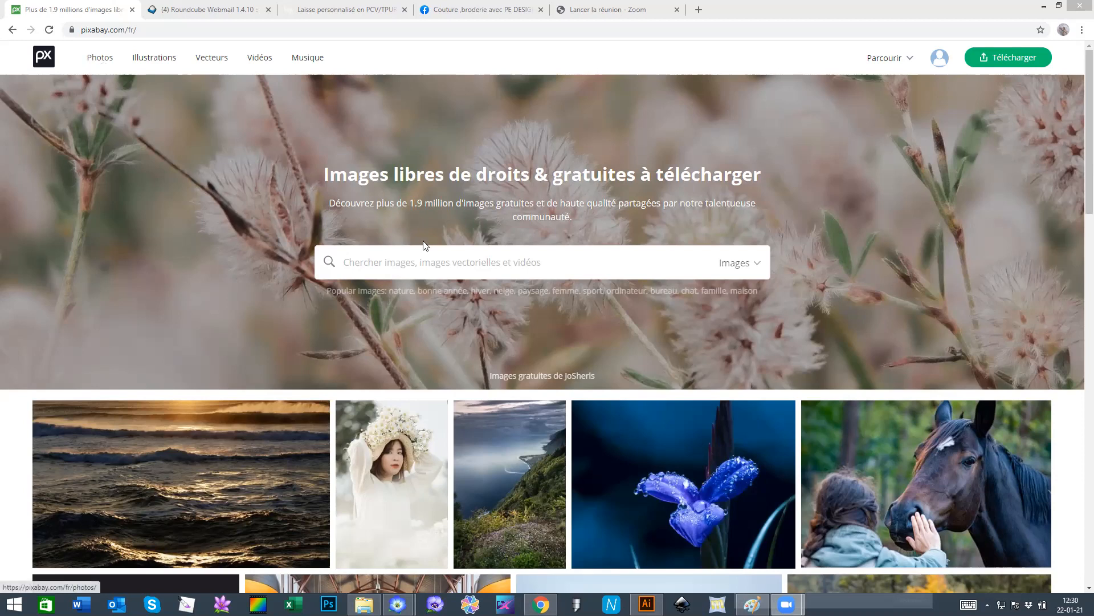
# Step: Search Pixabay for "dessin chat", limited to vector images
pyautogui.click(391, 260)
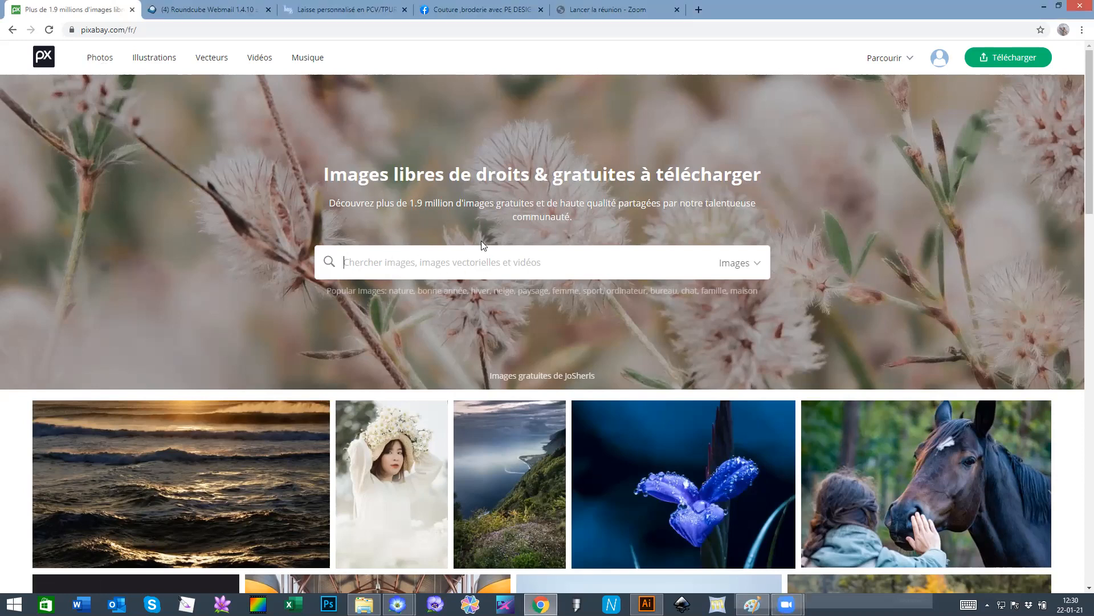
pyautogui.write('dessin chat')
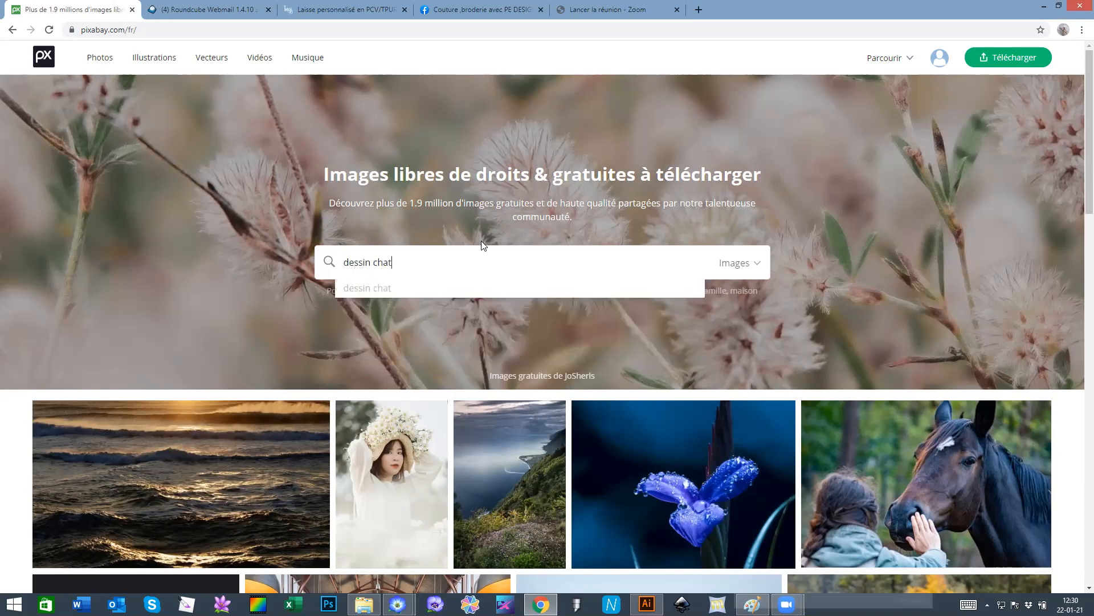
pyautogui.click(753, 267)
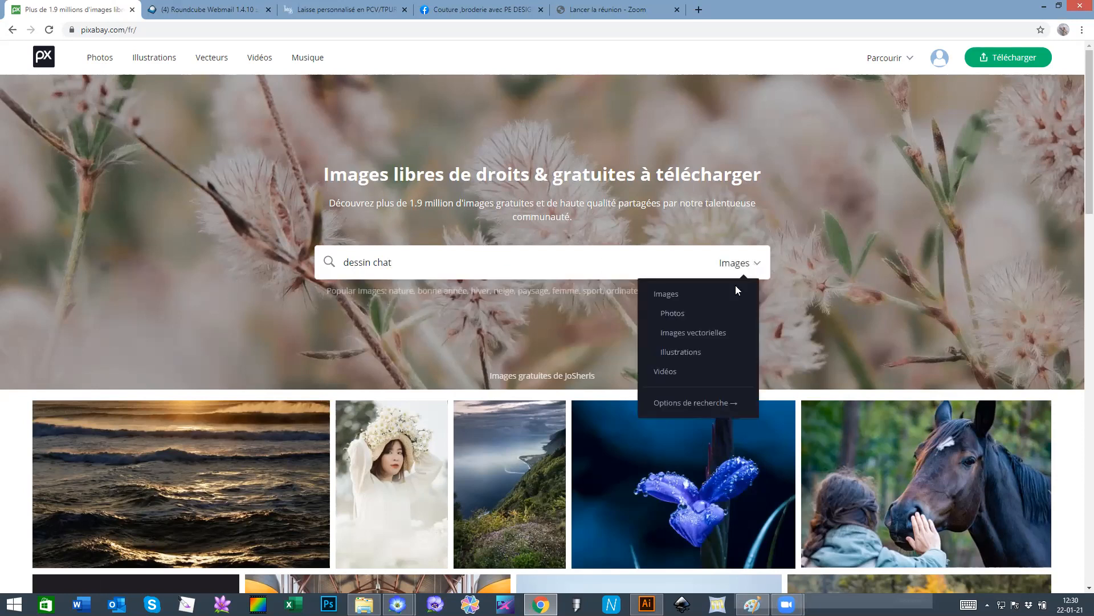
pyautogui.click(722, 334)
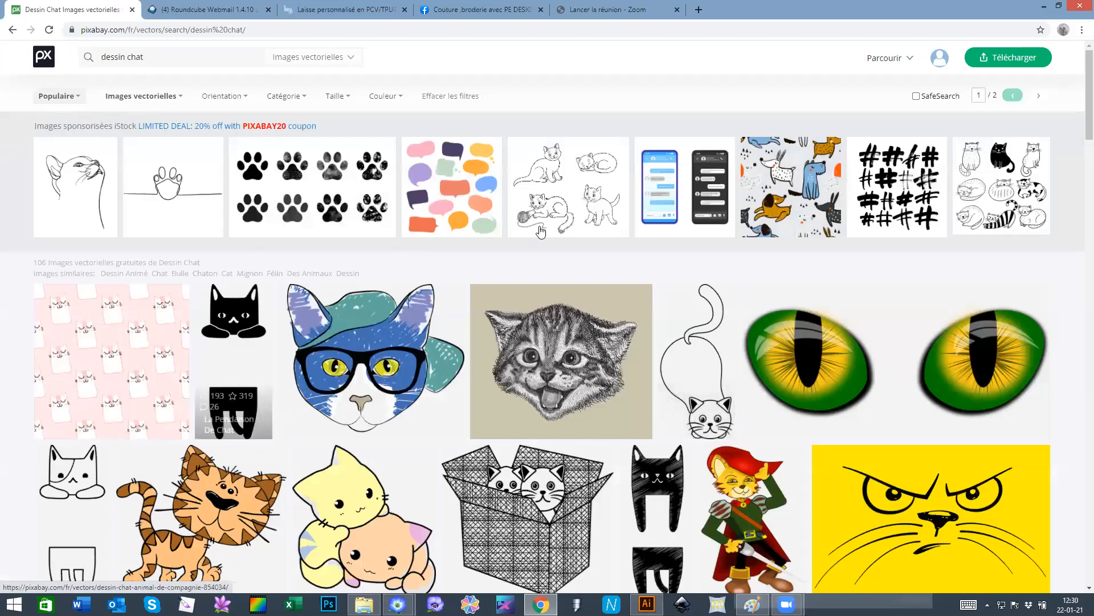
# Step: Browse the cat drawing results and open the black sitting cat silhouette with the raised tail
pyautogui.scroll(-1, 1079, 104)
pyautogui.scroll(-7, 1079, 105)
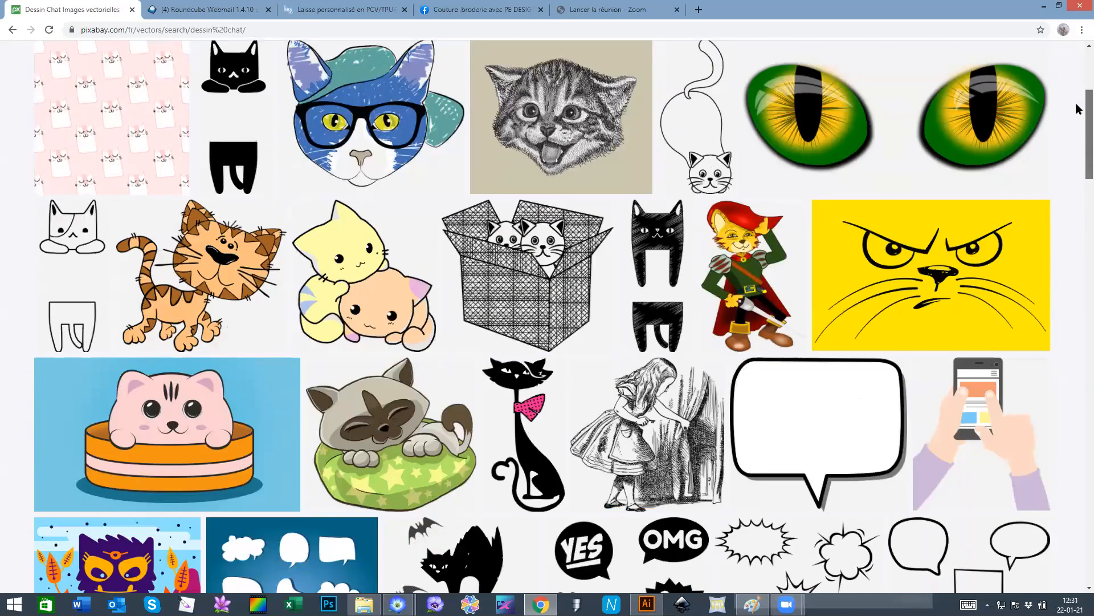
pyautogui.scroll(-3, 1078, 154)
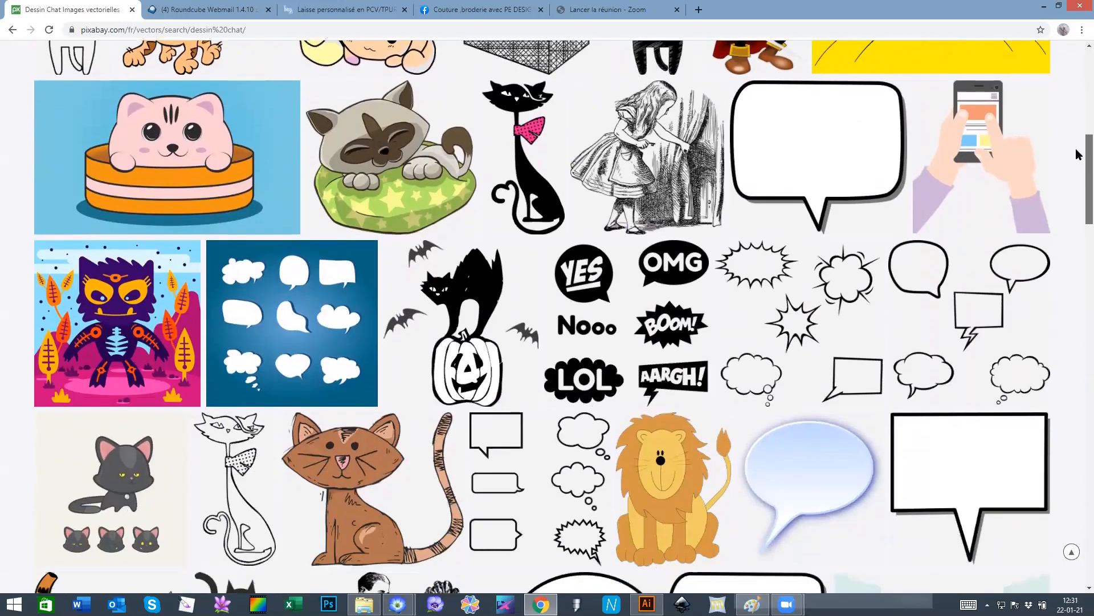
pyautogui.scroll(-1, 1079, 174)
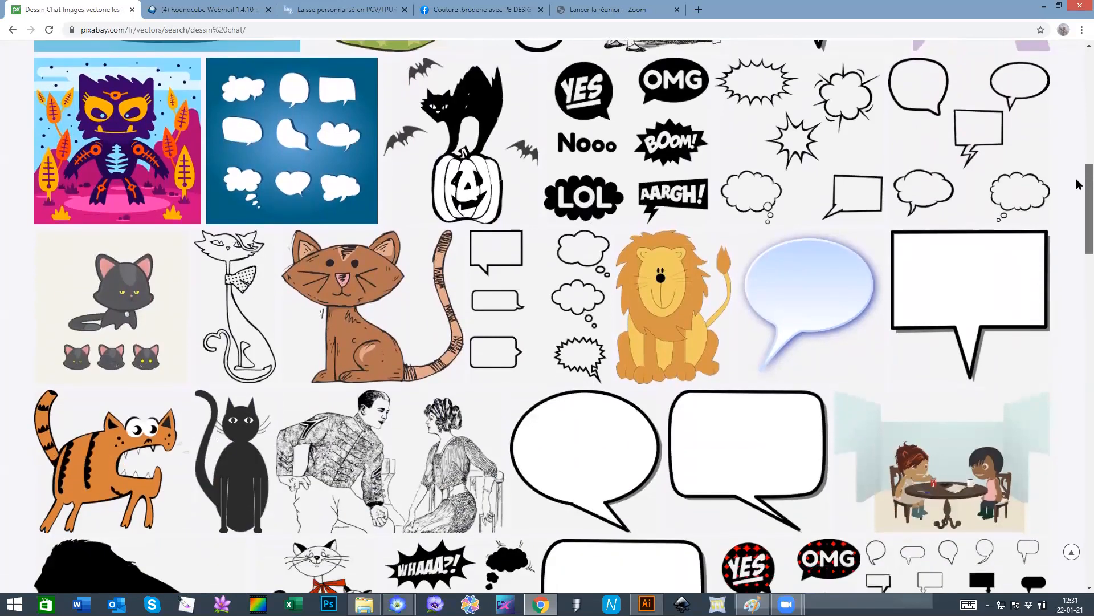
pyautogui.click(236, 466)
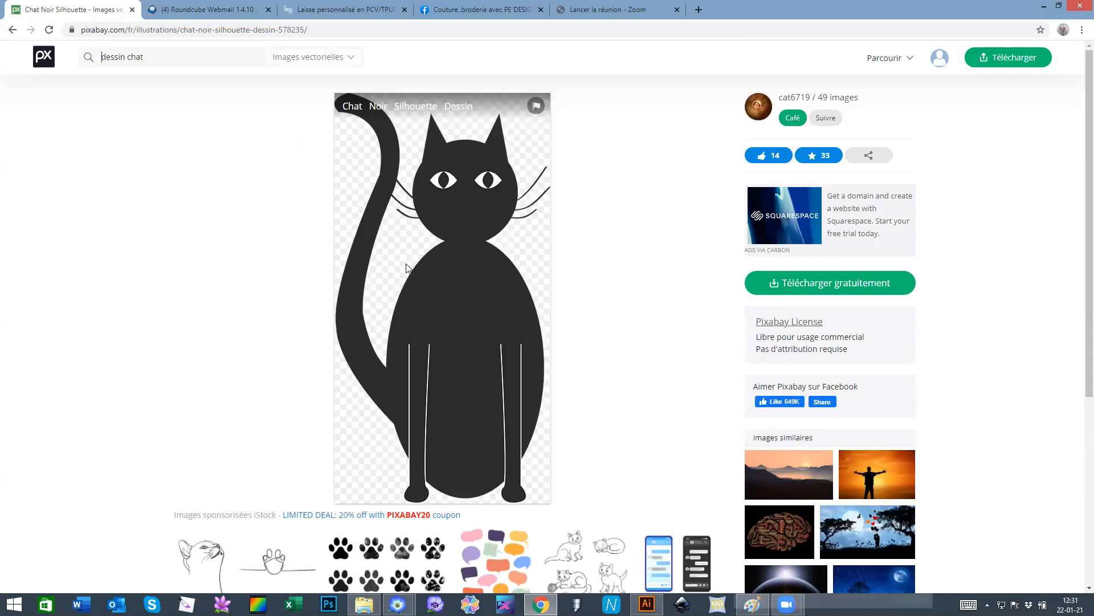
# Step: Download the black cat image as a 337×640 PNG and open the downloaded file in Photoshop
pyautogui.click(854, 287)
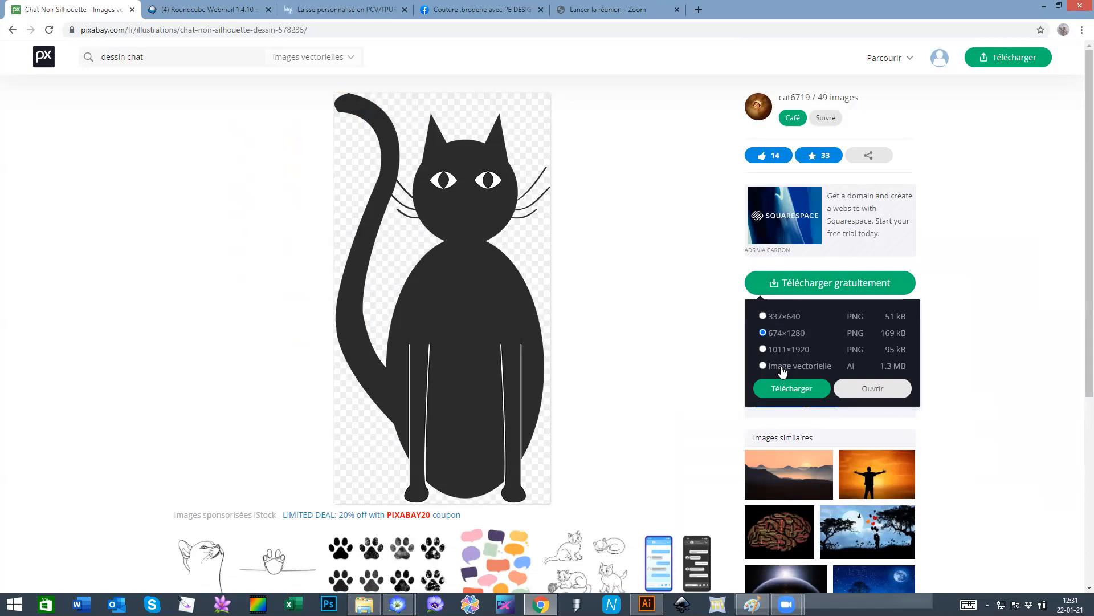
pyautogui.click(764, 317)
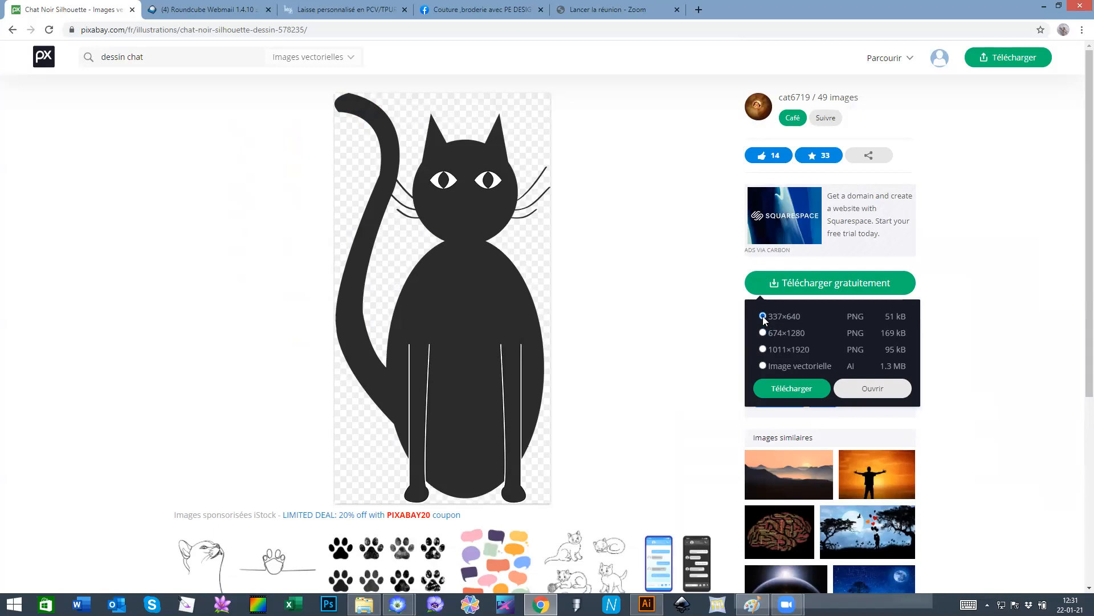
pyautogui.click(781, 391)
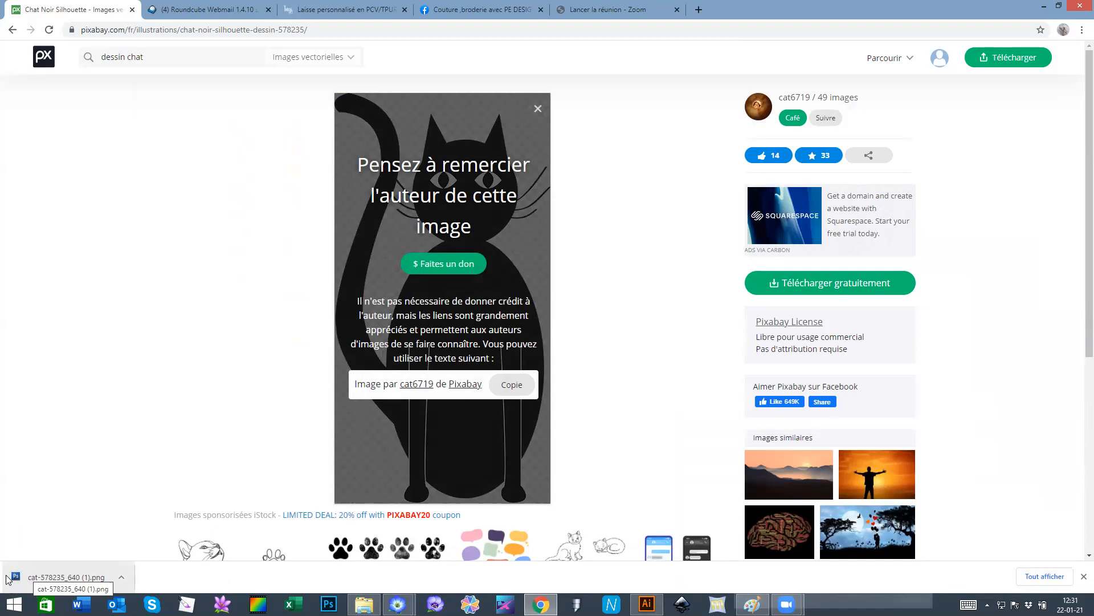
pyautogui.click(42, 578)
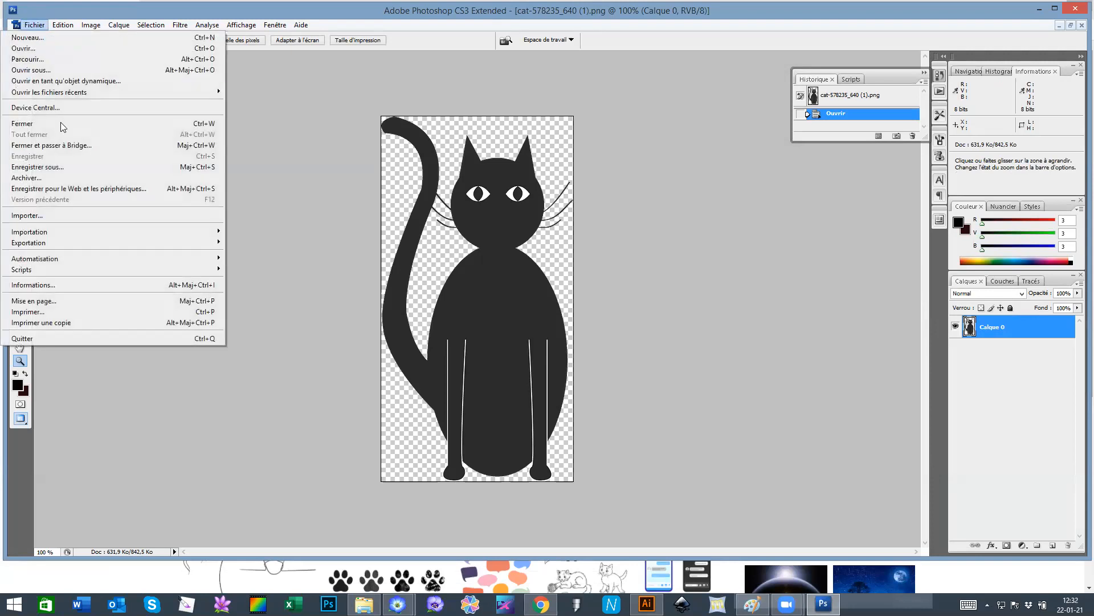
# Step: Save the cat image as a JPEG named "chat" in the Enregistrement folder, and close Photoshop
pyautogui.click(77, 169)
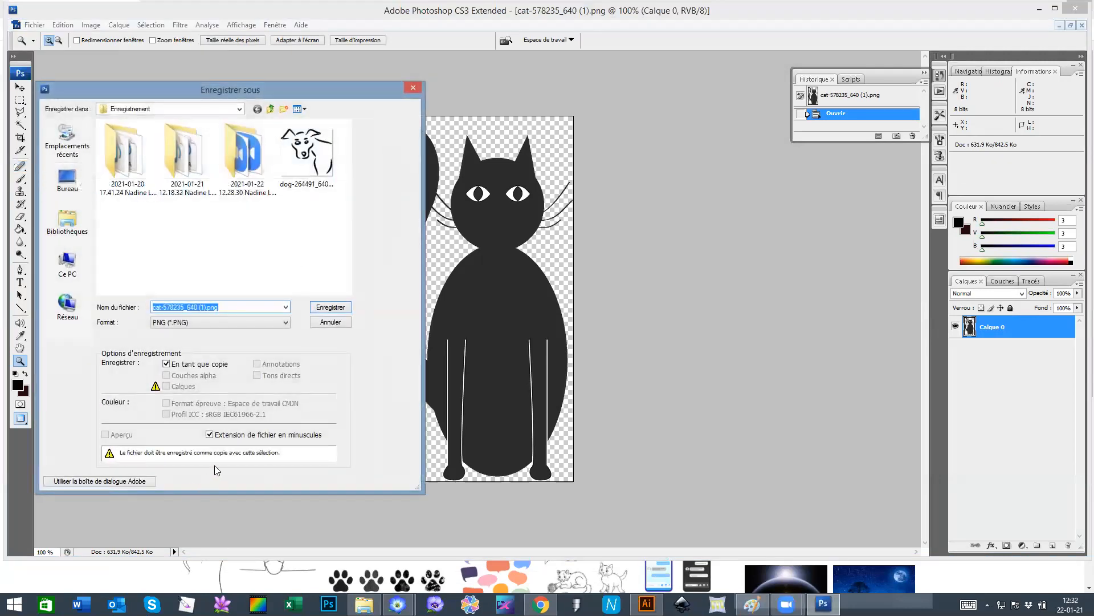
pyautogui.click(286, 323)
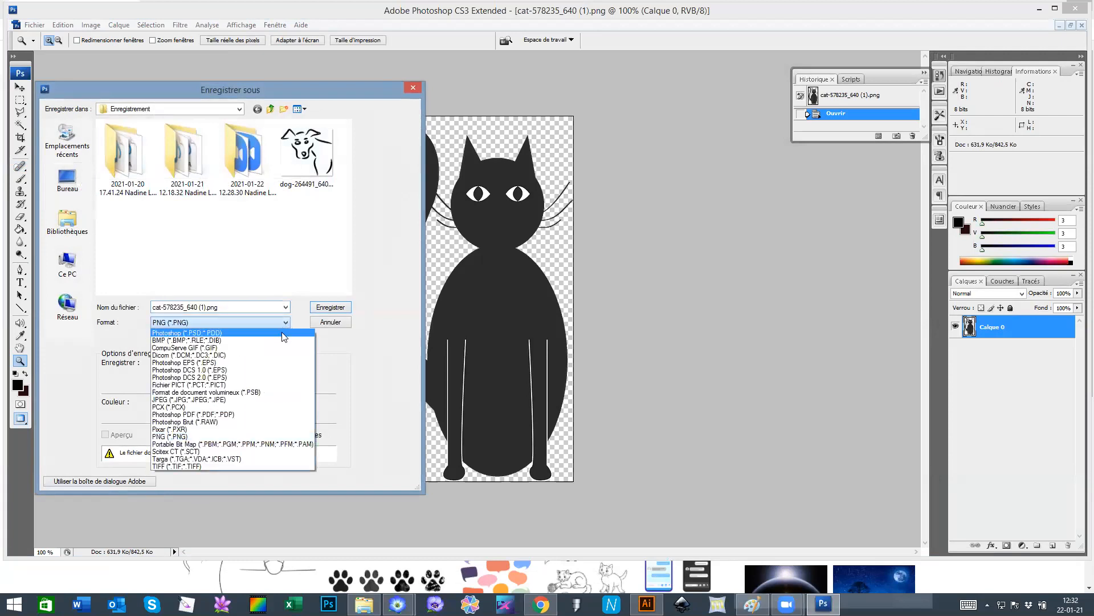
pyautogui.click(266, 399)
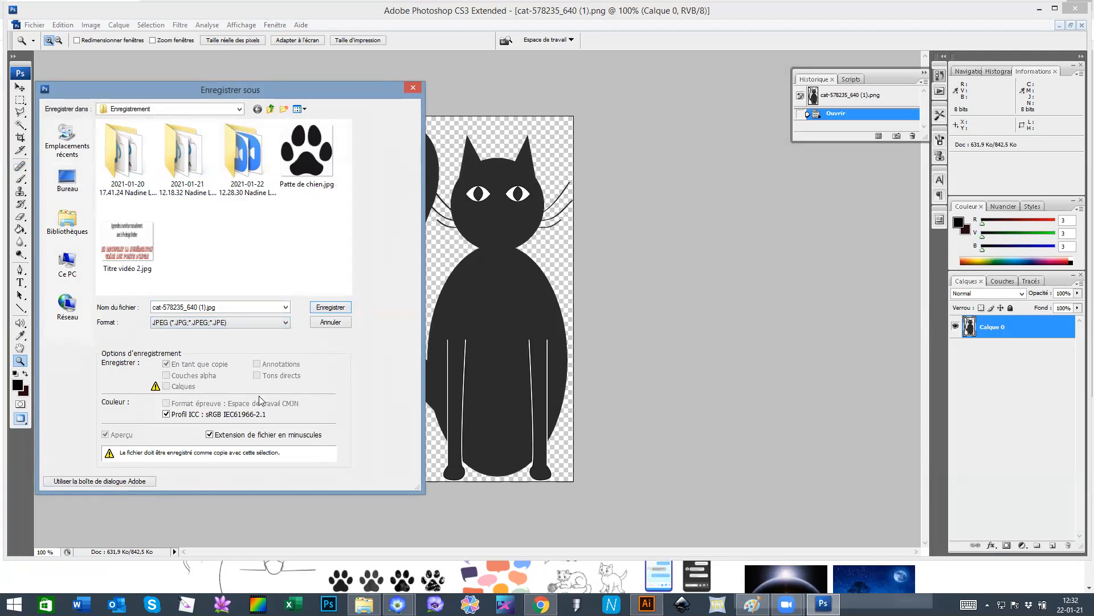
pyautogui.click(234, 309)
pyautogui.write('c')
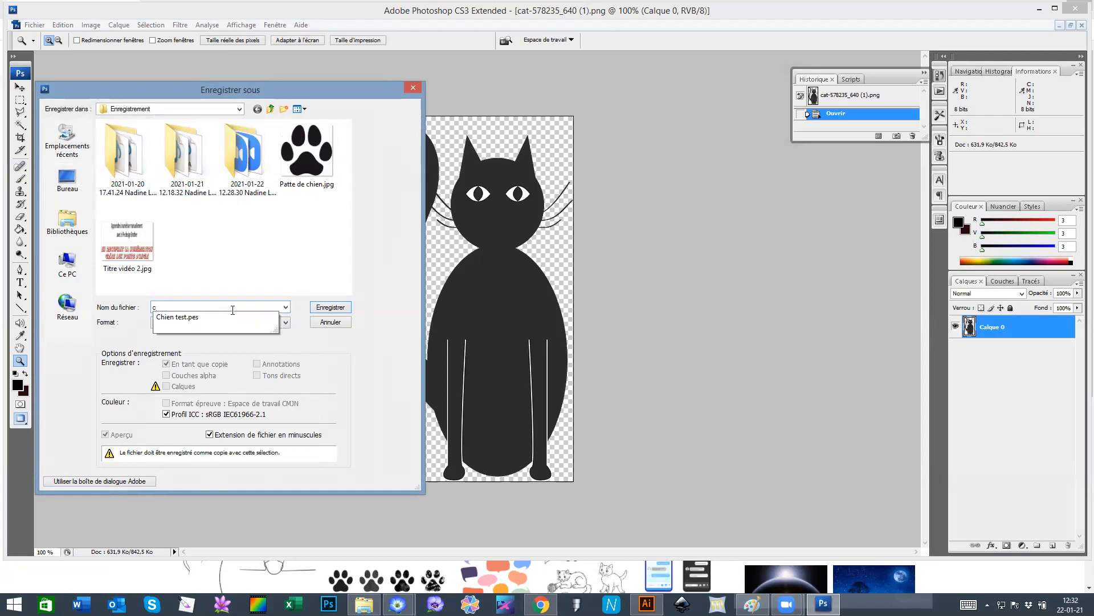
pyautogui.write('hat')
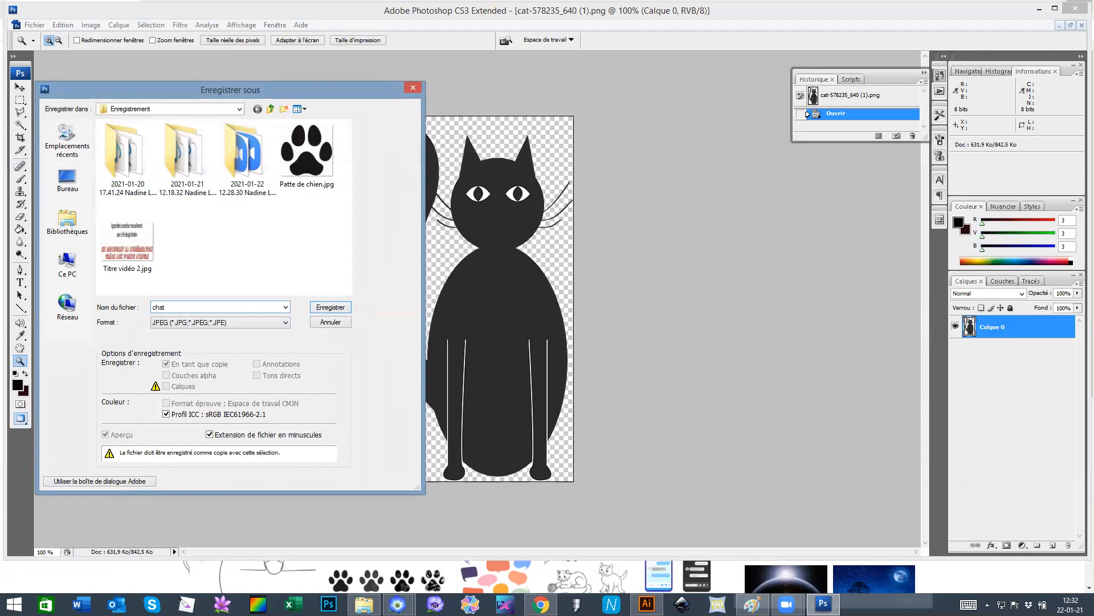
pyautogui.click(329, 308)
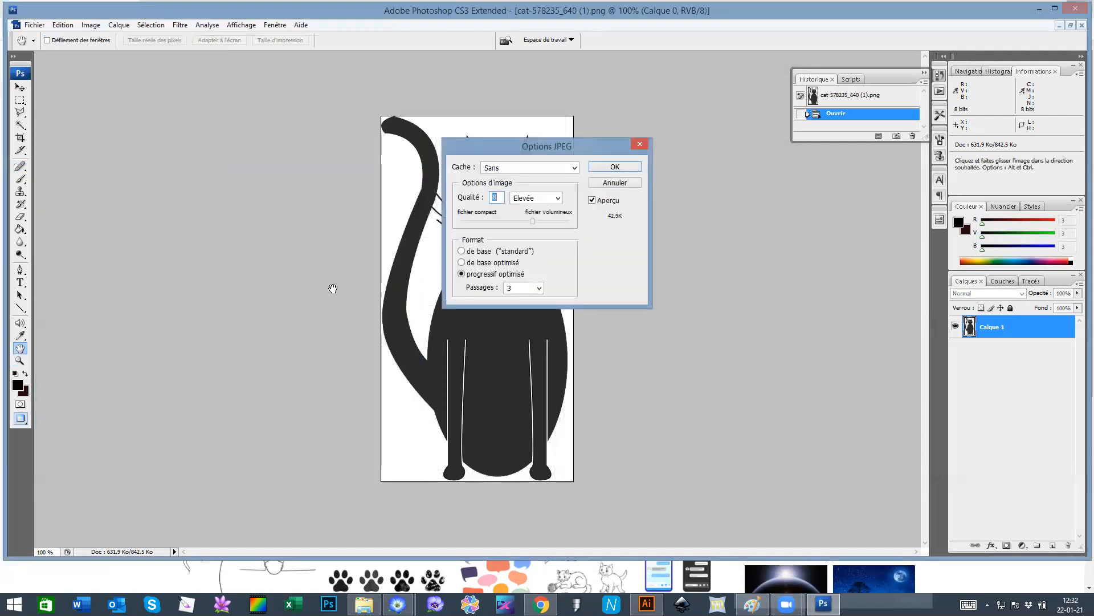
pyautogui.click(609, 169)
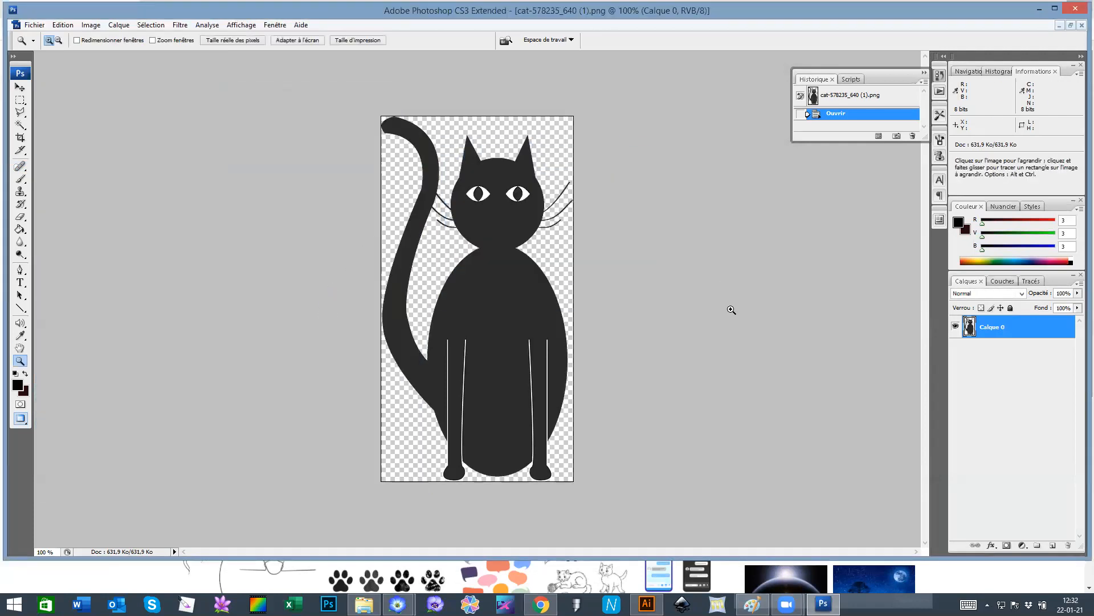
pyautogui.click(1075, 9)
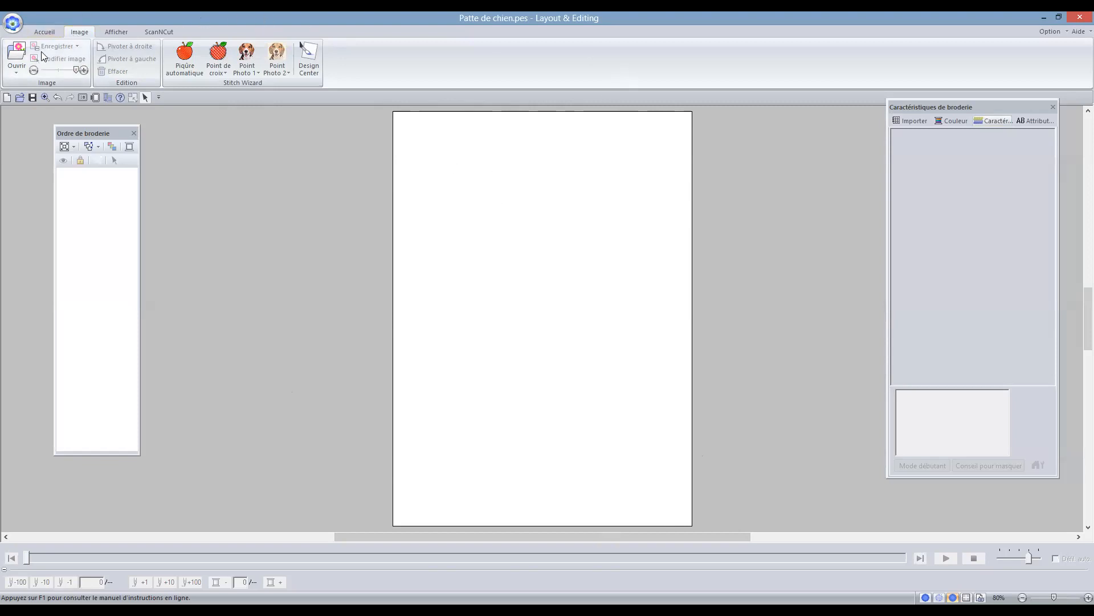
# Step: In PE-Design Layout & Editing, open chat.jpg from the Enregistrement folder as the background image
pyautogui.click(12, 62)
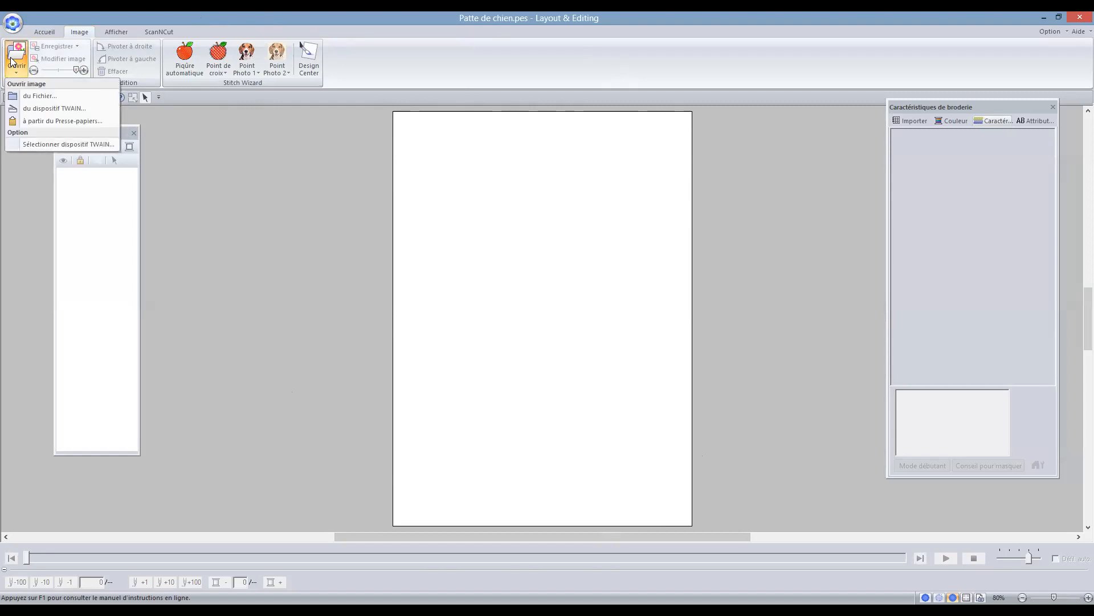
pyautogui.click(39, 96)
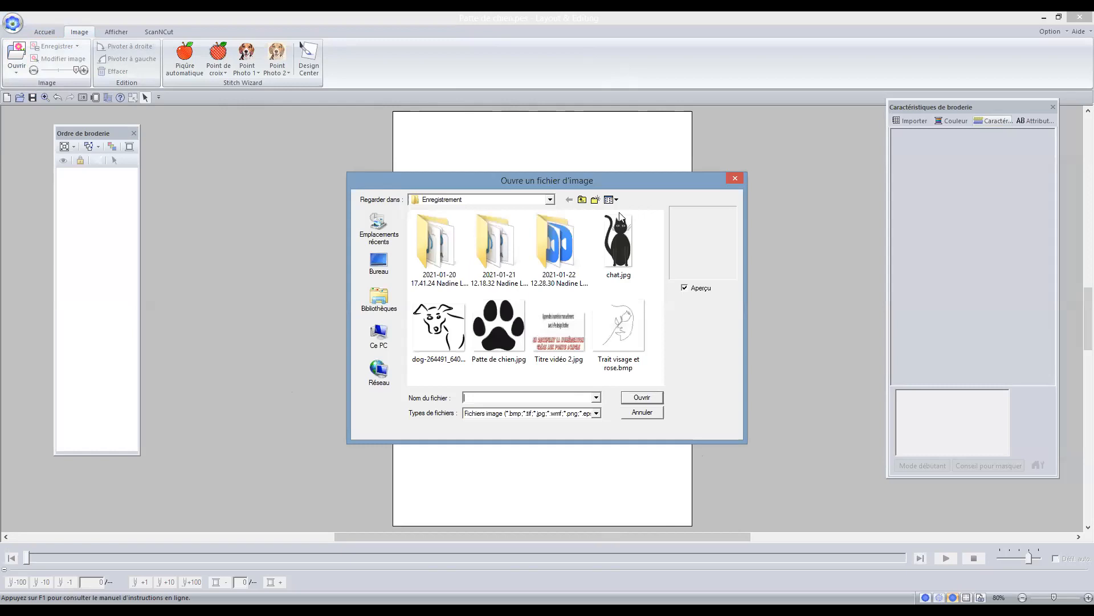
pyautogui.click(615, 247)
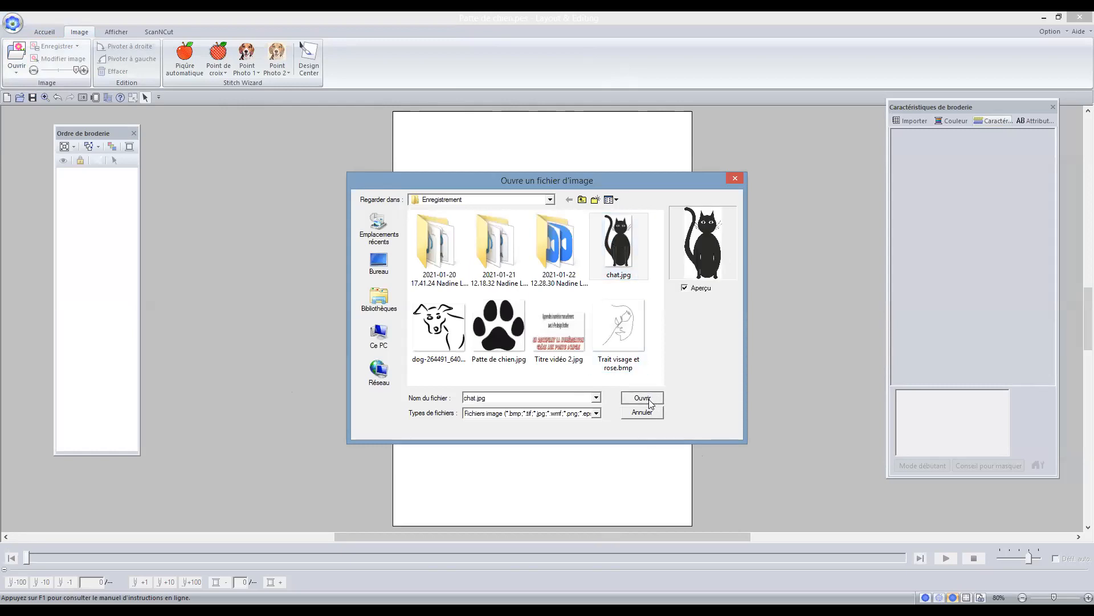
pyautogui.click(642, 398)
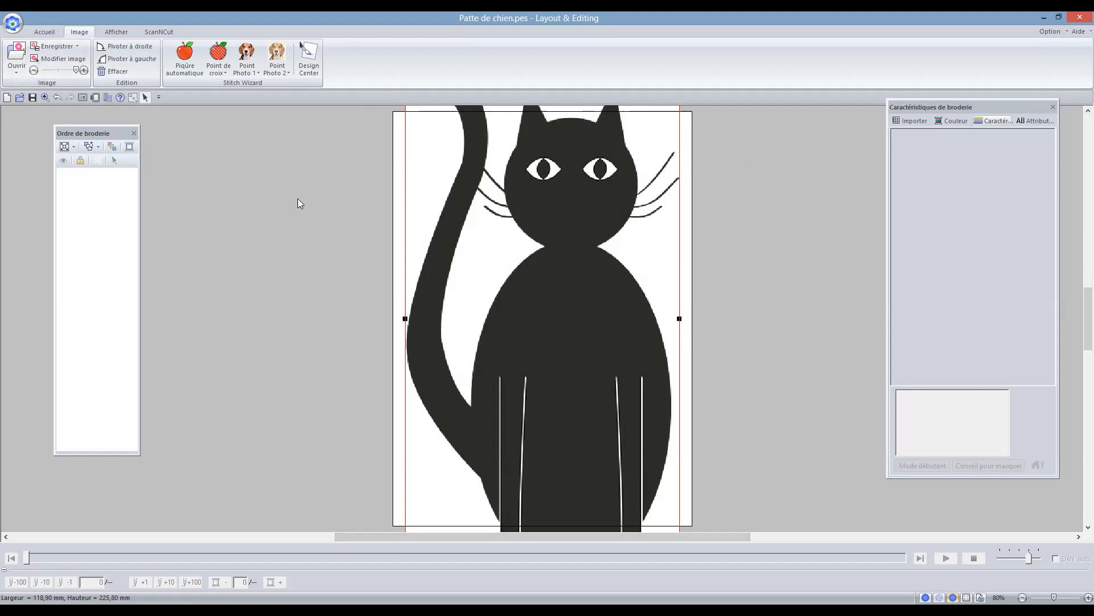
# Step: Shrink the cat background image to about 88 × 168 mm and centre it inside the embroidery page
pyautogui.click(45, 32)
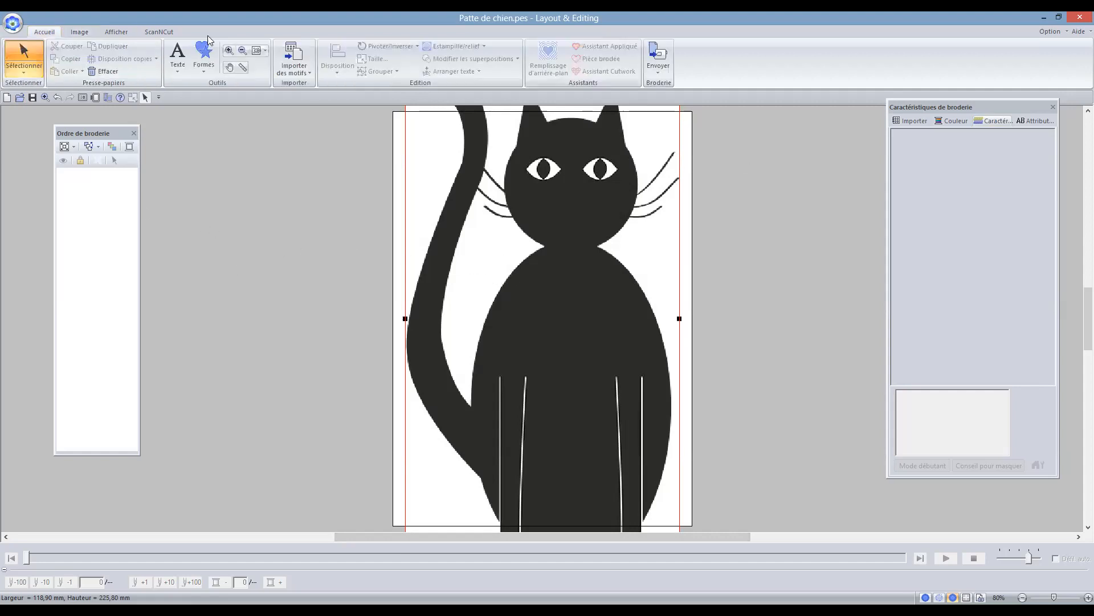
pyautogui.click(242, 51)
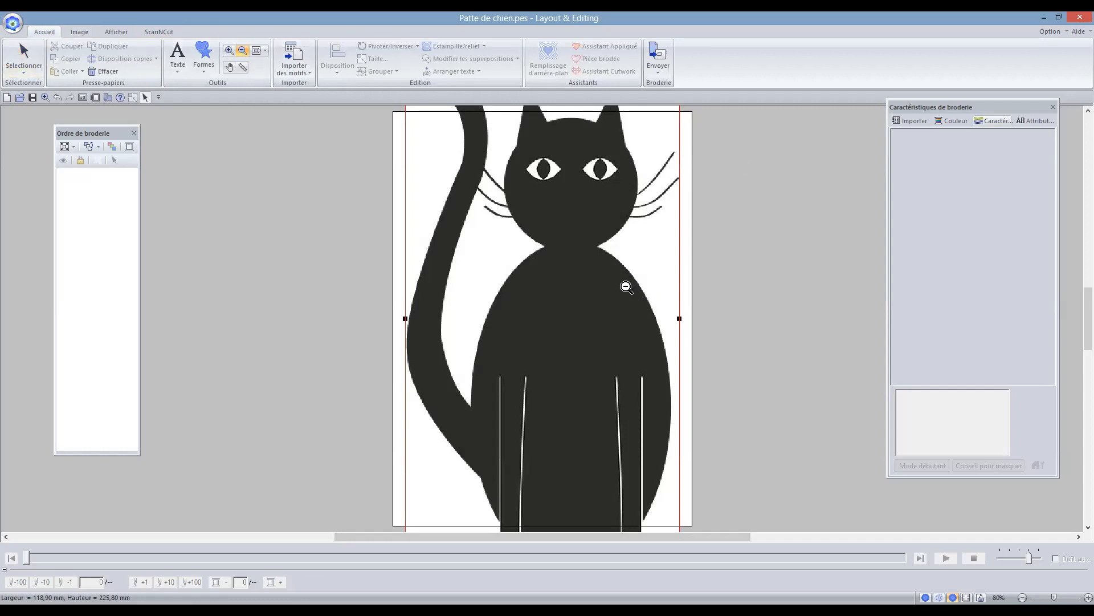
pyautogui.click(627, 288)
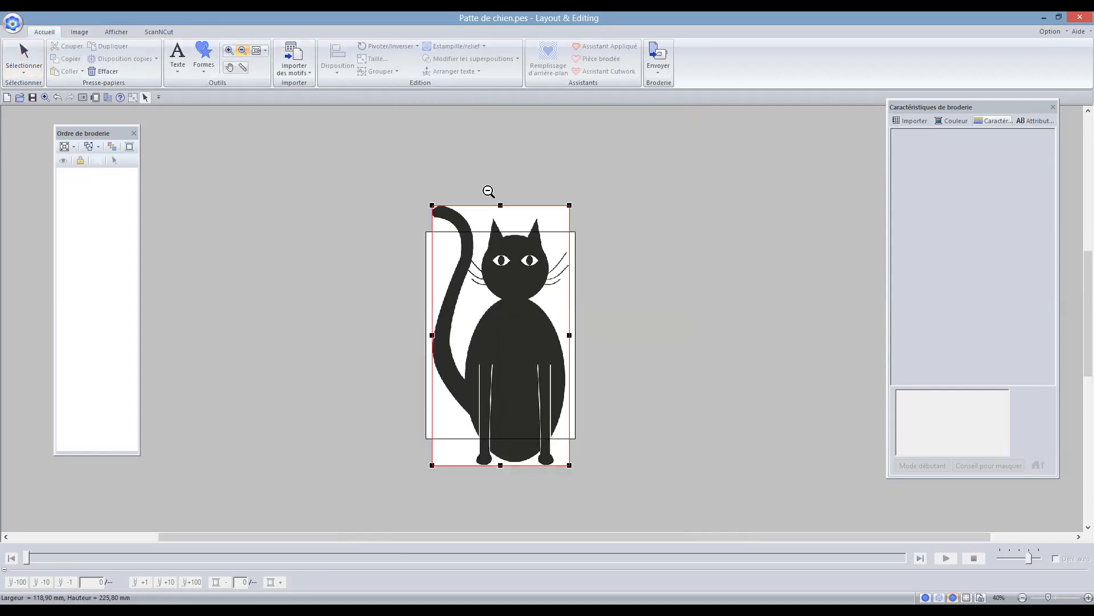
pyautogui.click(22, 54)
pyautogui.click(21, 54)
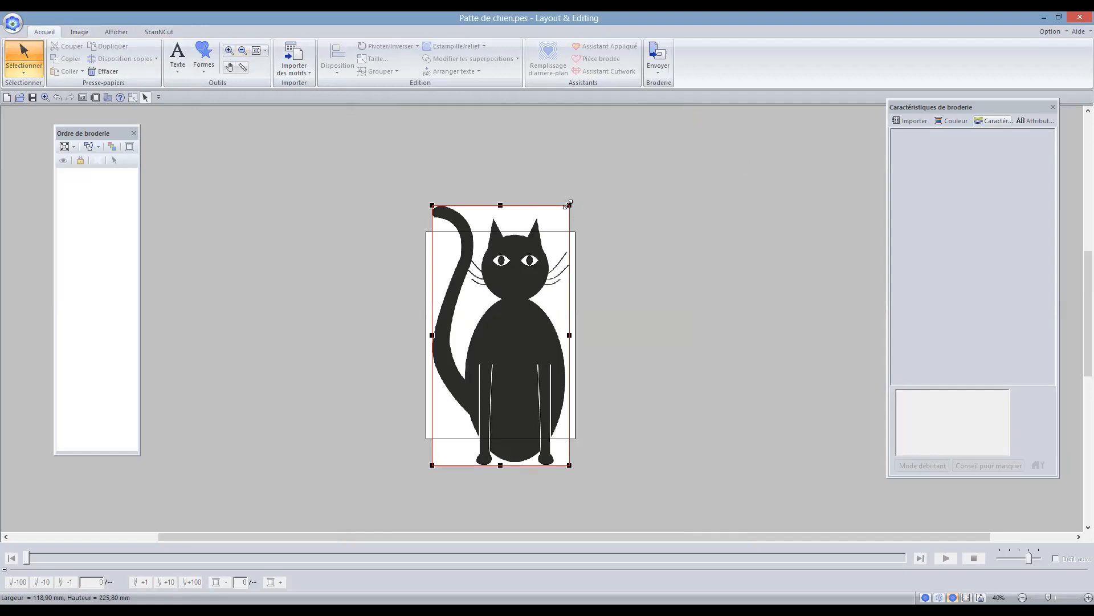
pyautogui.moveTo(569, 203); pyautogui.dragTo(534, 272)
pyautogui.moveTo(479, 371); pyautogui.dragTo(495, 337)
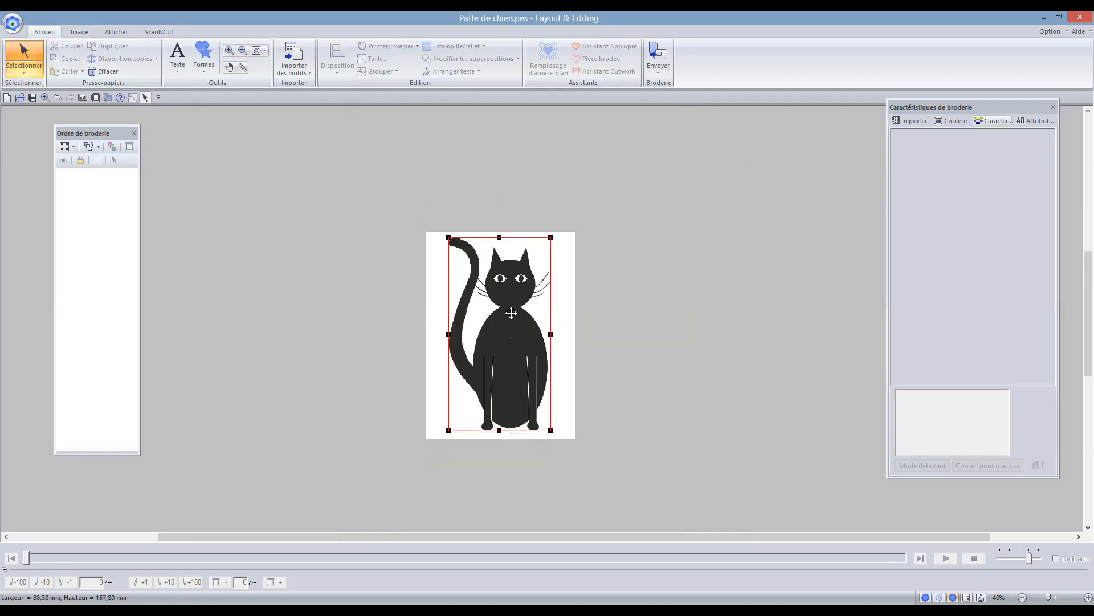
pyautogui.click(676, 337)
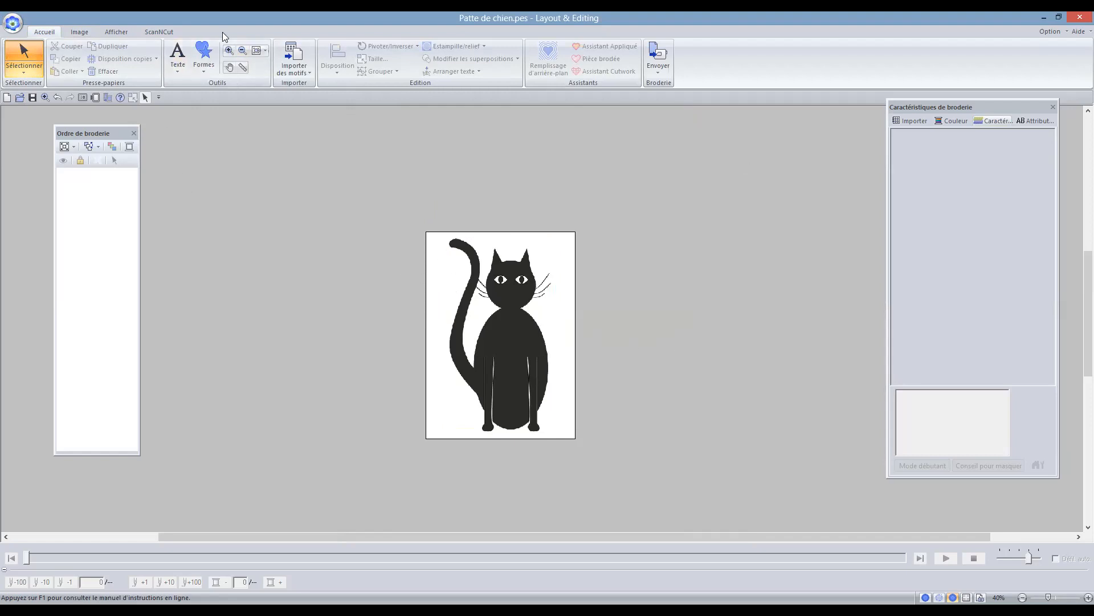
# Step: Trace the cat's tail with a closed straight-line outline shape, about 28 mm wide and 133 mm high
pyautogui.click(251, 51)
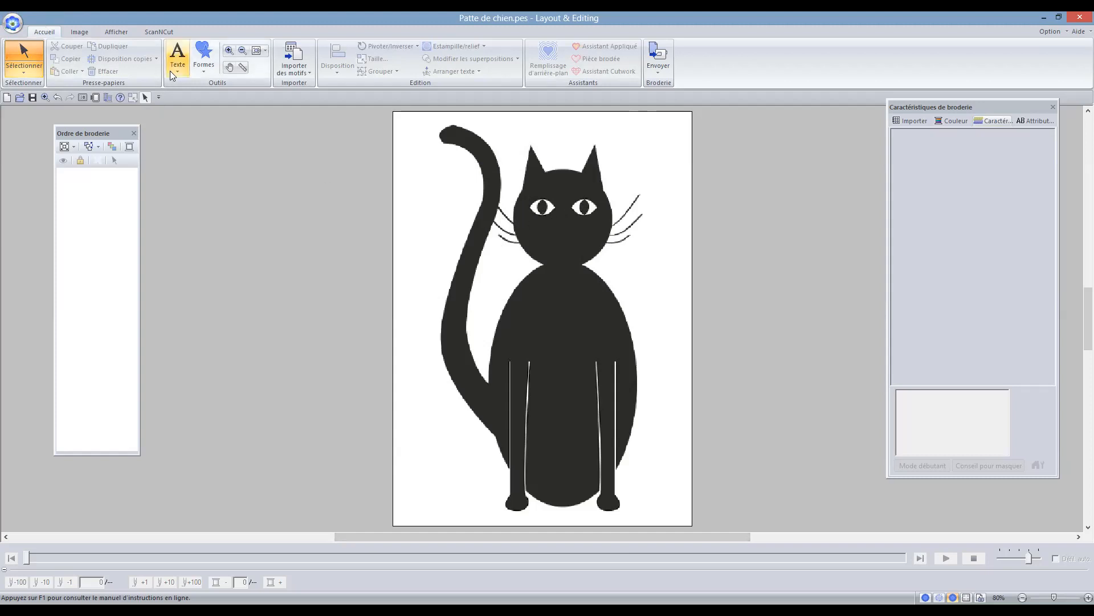
pyautogui.click(200, 57)
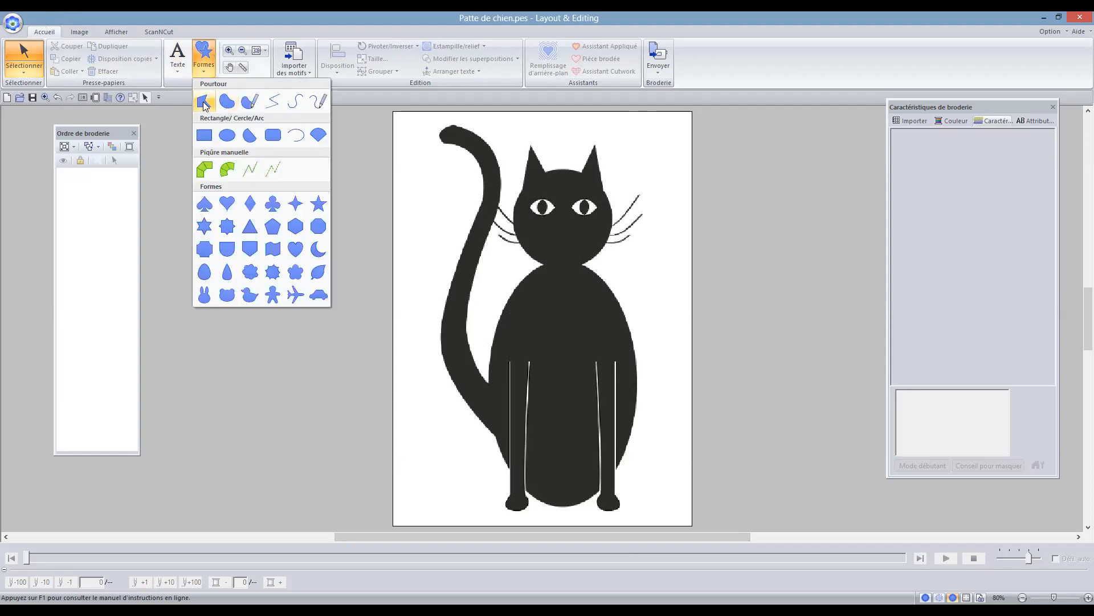
pyautogui.click(204, 103)
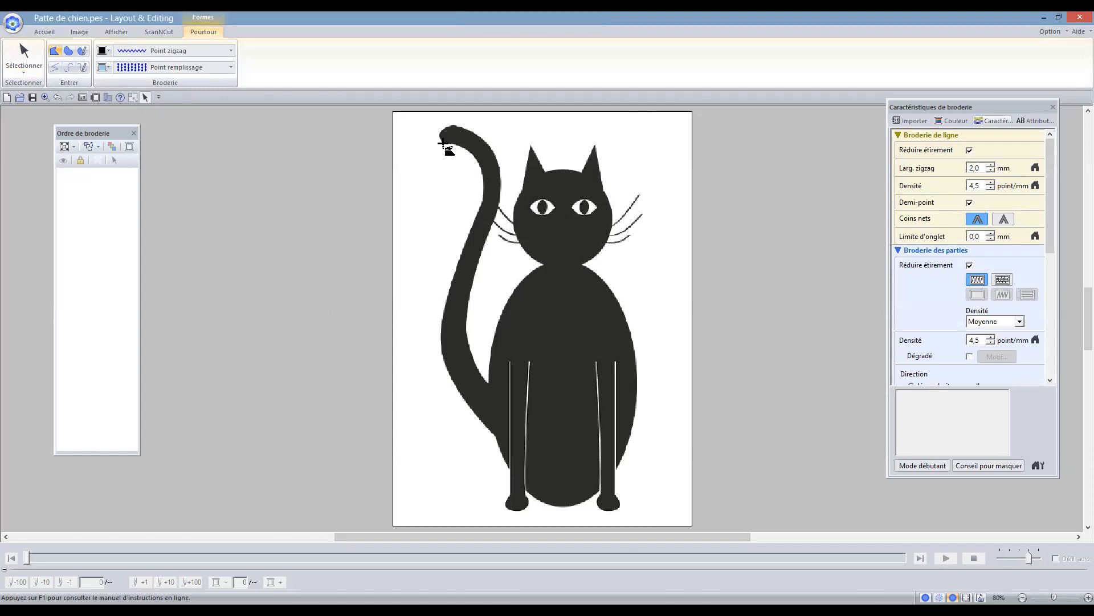
pyautogui.click(444, 143)
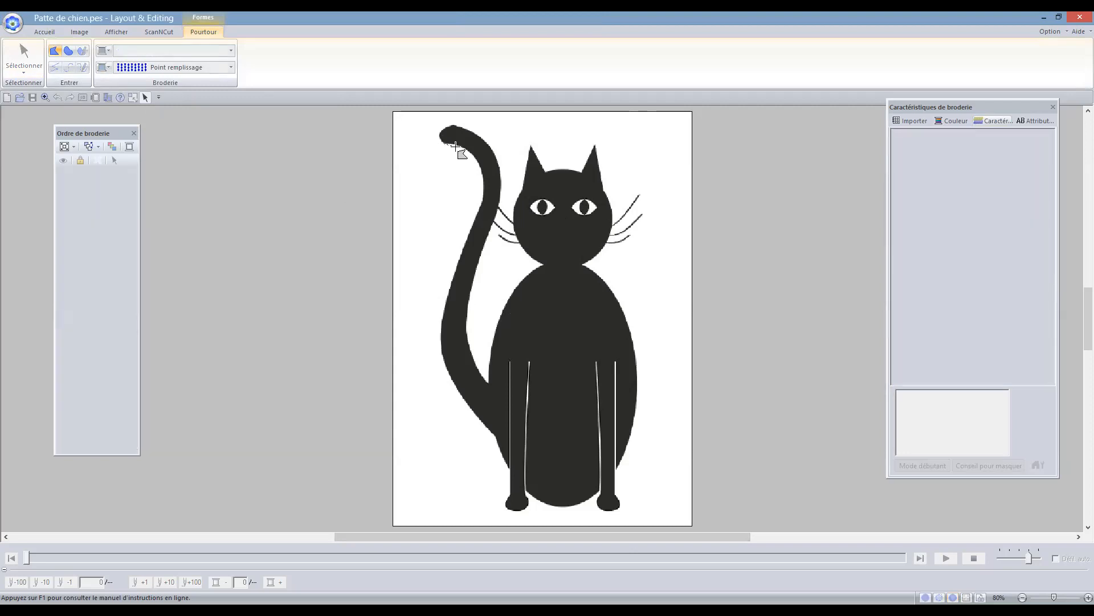
pyautogui.moveTo(458, 145)
pyautogui.mouseDown()
pyautogui.moveTo(485, 199)
pyautogui.moveTo(444, 298)
pyautogui.moveTo(450, 336)
pyautogui.moveTo(439, 334)
pyautogui.moveTo(443, 363)
pyautogui.moveTo(490, 431)
pyautogui.moveTo(490, 384)
pyautogui.moveTo(460, 340)
pyautogui.moveTo(481, 377)
pyautogui.moveTo(466, 342)
pyautogui.moveTo(469, 290)
pyautogui.moveTo(462, 314)
pyautogui.moveTo(499, 167)
pyautogui.moveTo(485, 141)
pyautogui.moveTo(444, 144)
pyautogui.mouseUp()
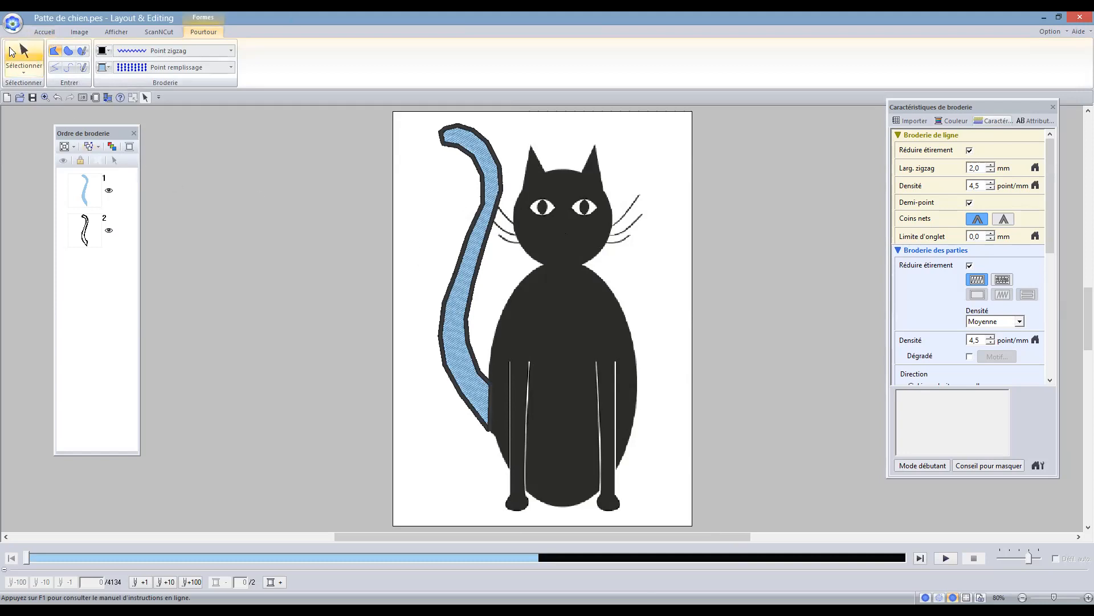
# Step: Select the traced tail and set its outline stitch to Non cousu (tracé)
pyautogui.click(23, 55)
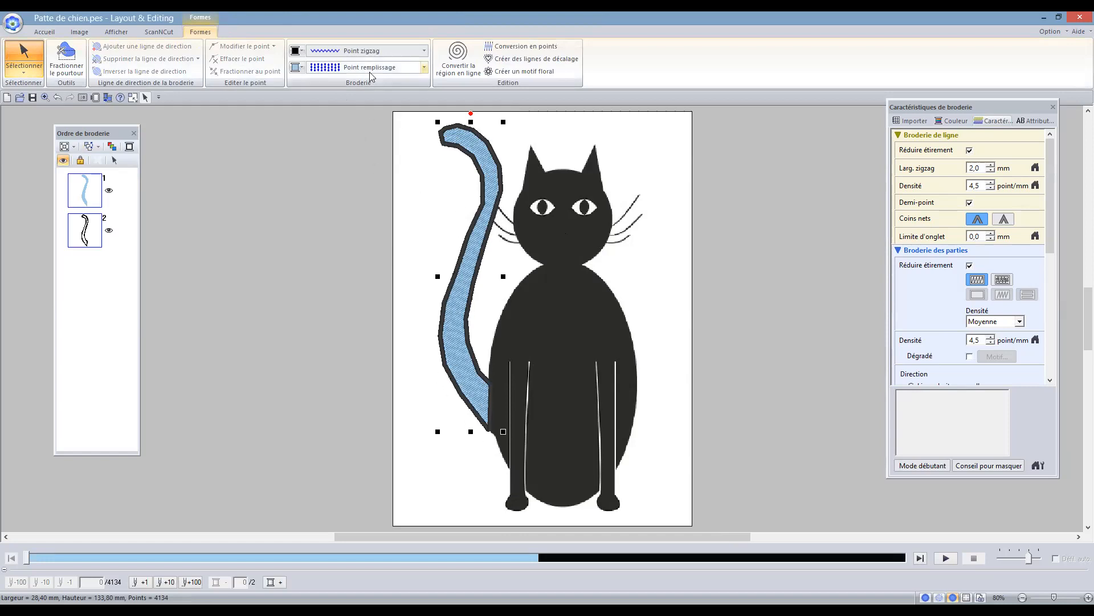
pyautogui.click(424, 52)
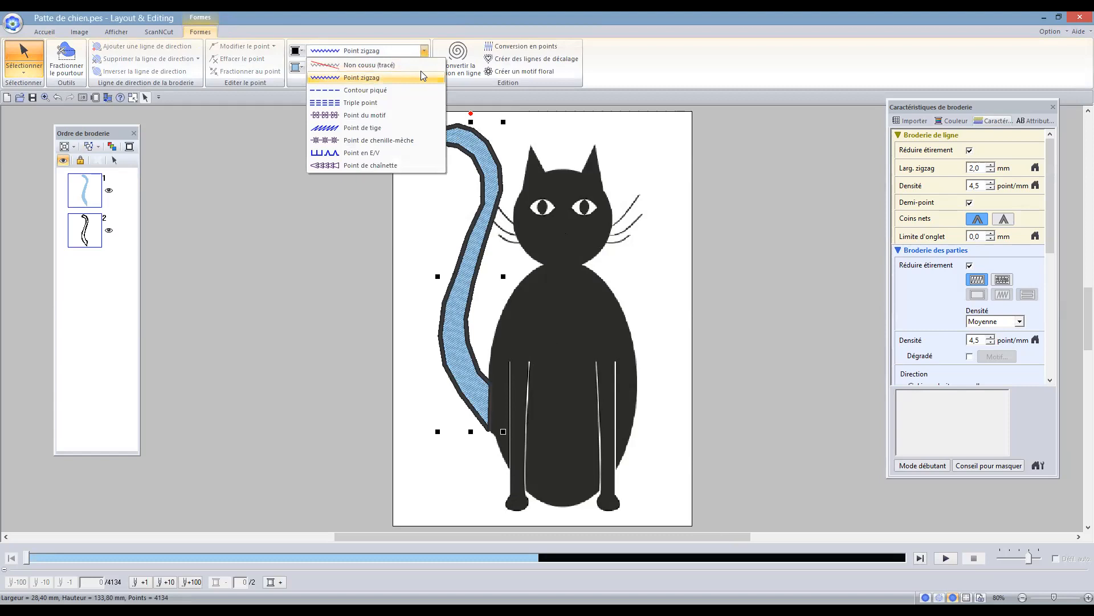
pyautogui.click(413, 64)
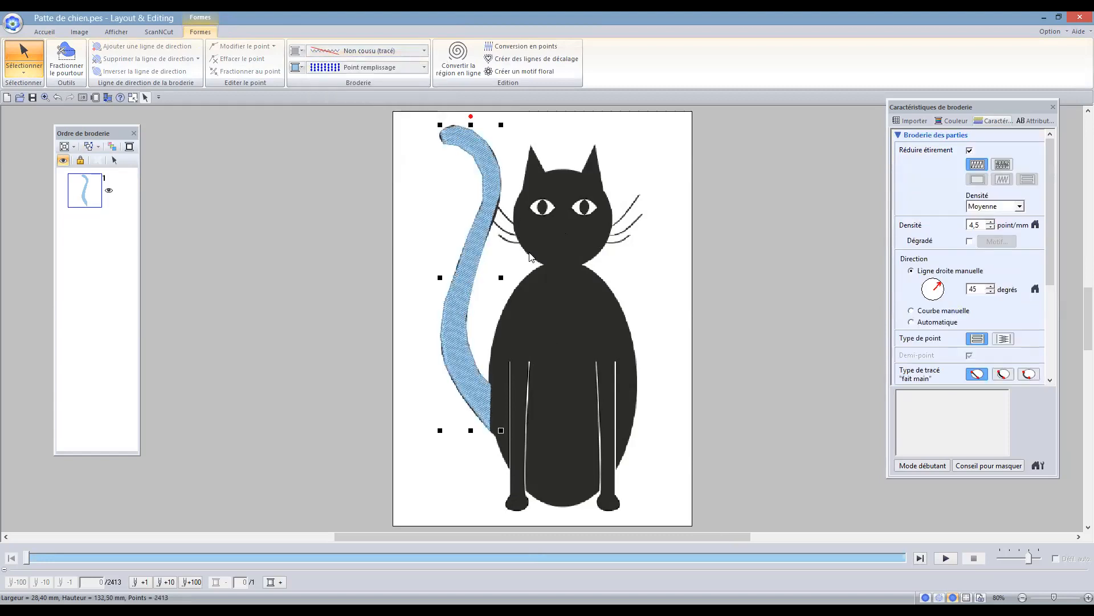